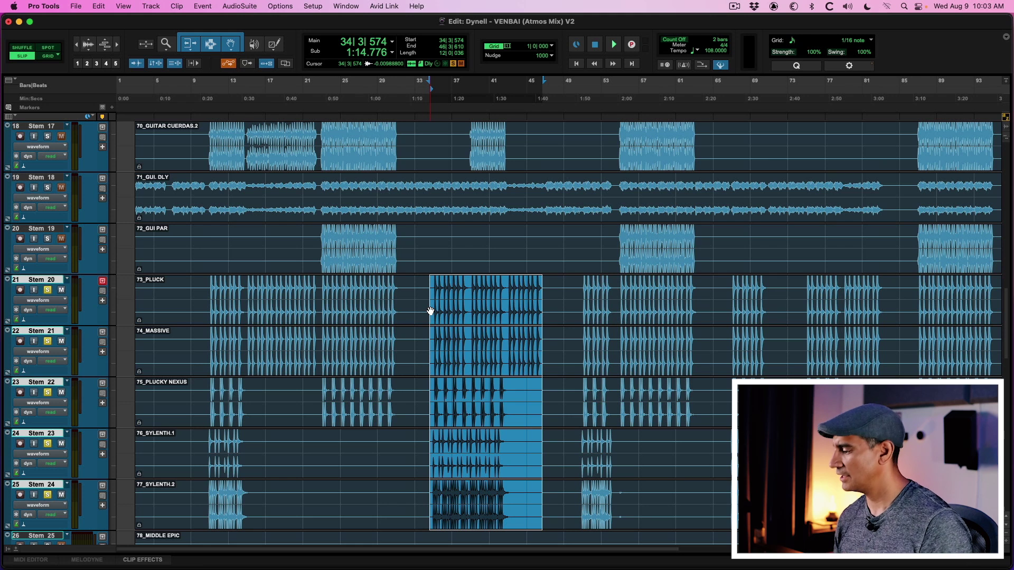
Step: Play the selected section of Stems 20 to 24 and watch its objects in the Dolby Atmos Renderer
key("space")
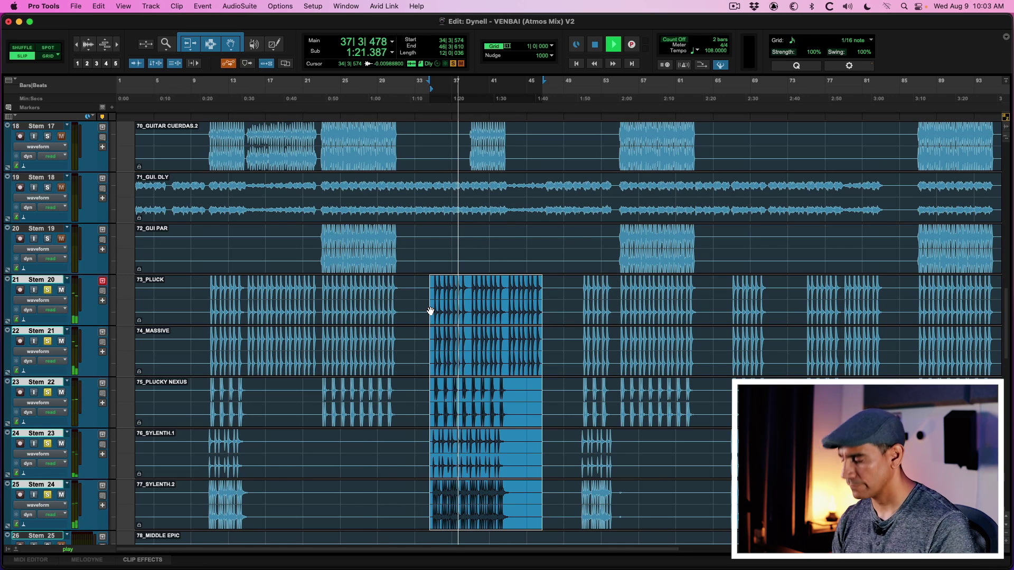
key("super+equal")
scroll(432, 310, "left", 5)
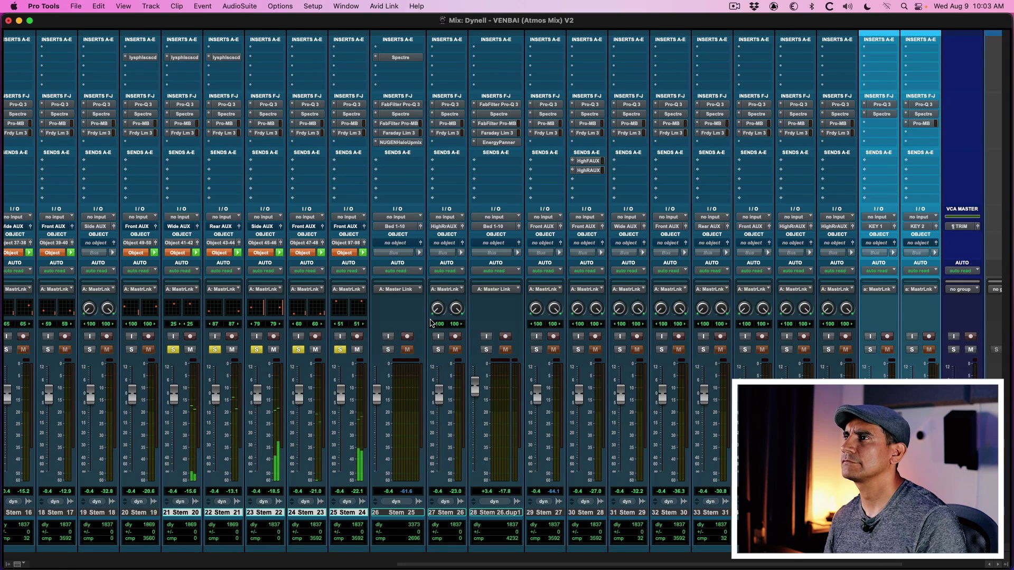
key("super+Tab")
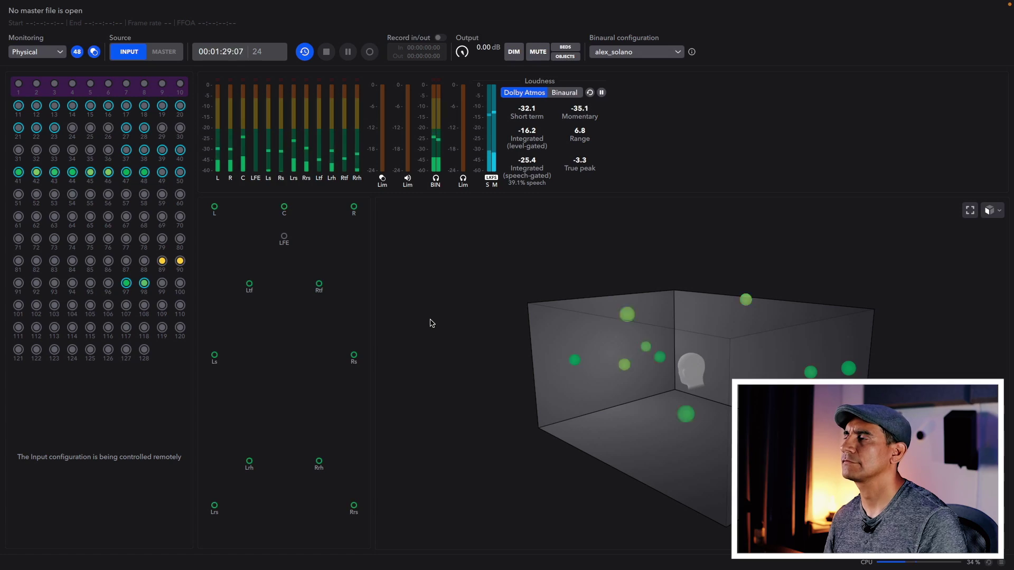
Step: Return to the Pro Tools mixer, mute the selected stems except Stem 20, and inspect the object panners of Stems 20, 21 and 22
key("super+Tab")
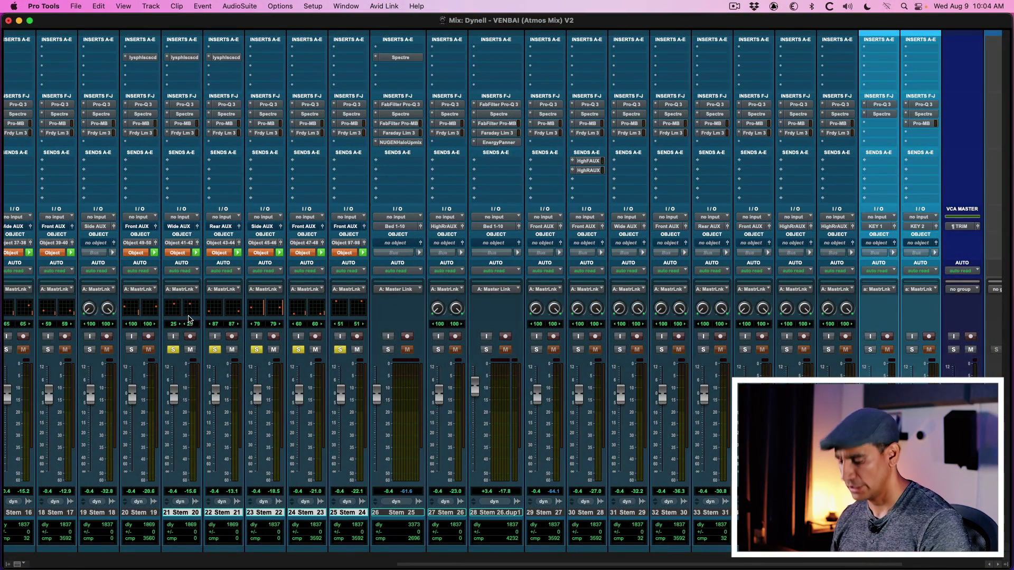
key("shift+m")
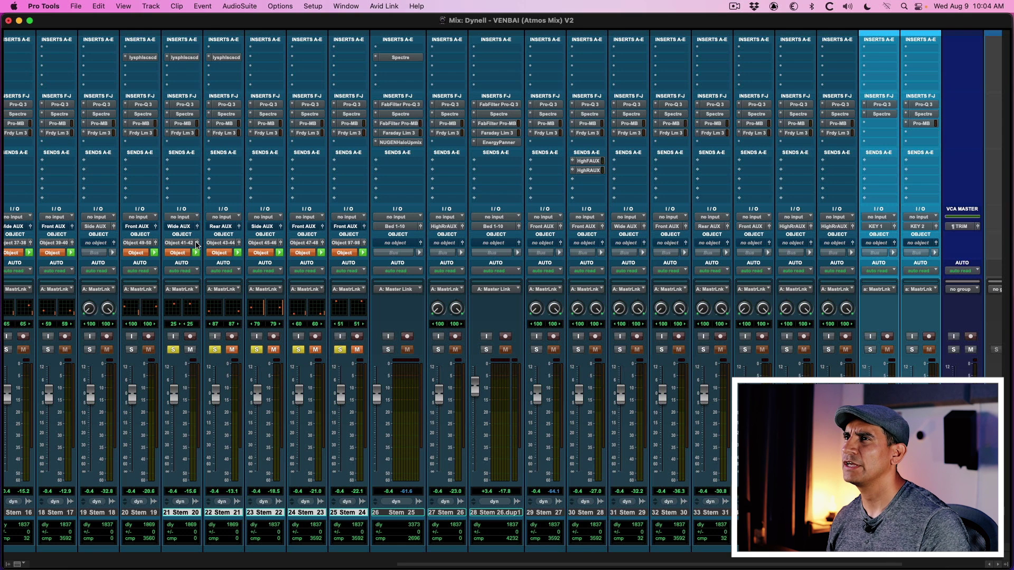
left_click(196, 243)
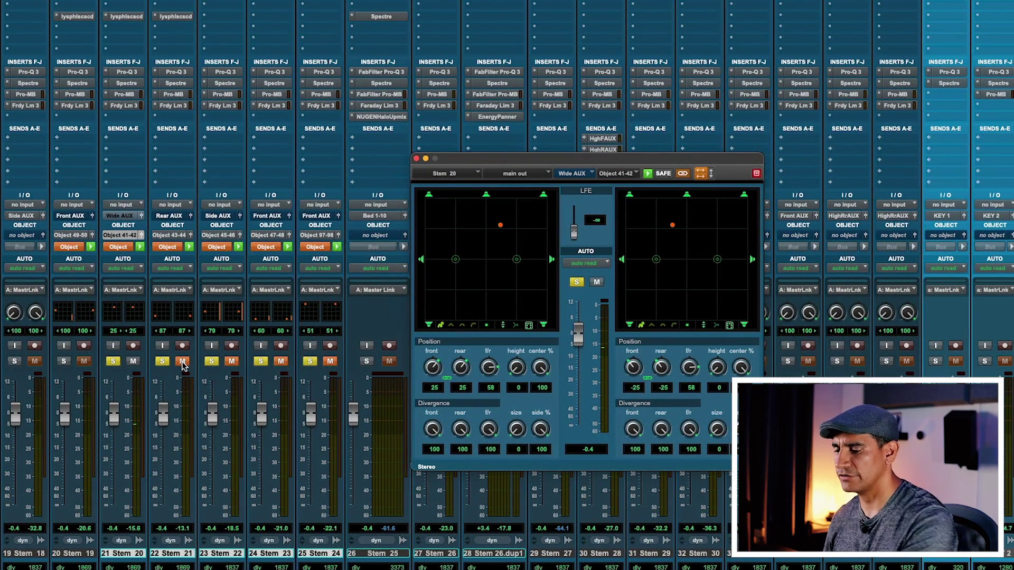
left_click(191, 236)
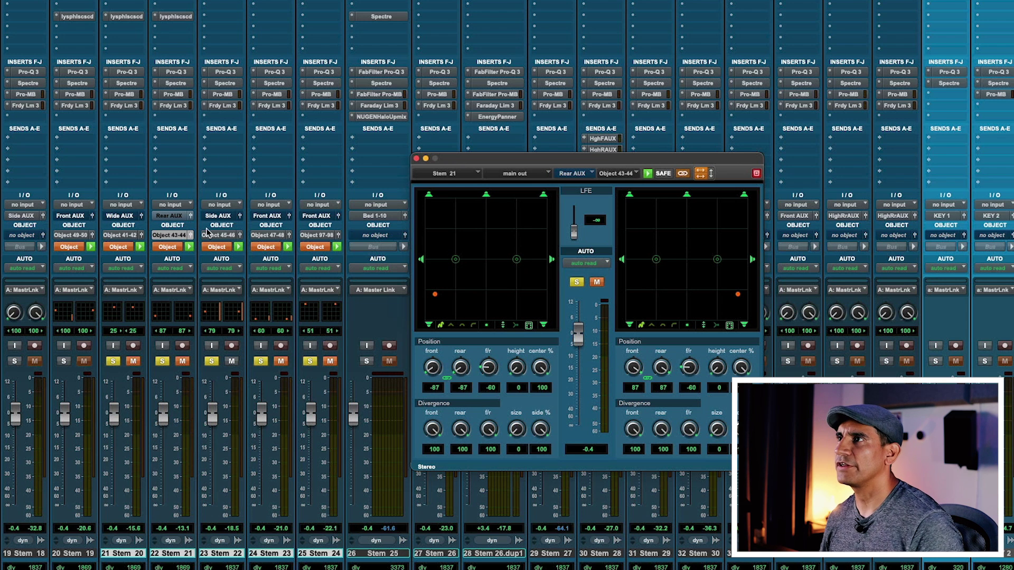
left_click(240, 237)
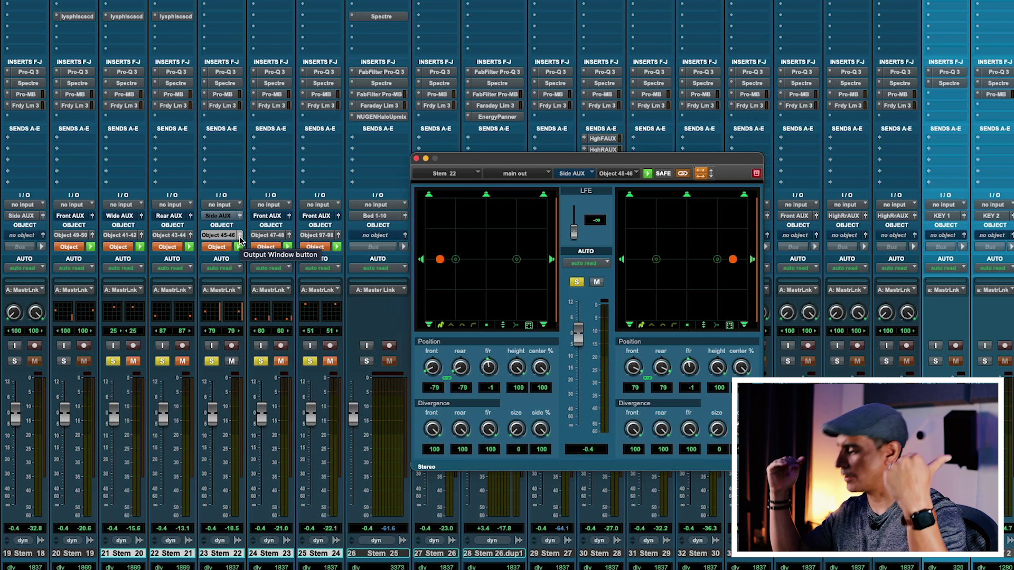
Step: Toggle playback of the selected section and inspect the object panners of Stems 23 and 24
key("space")
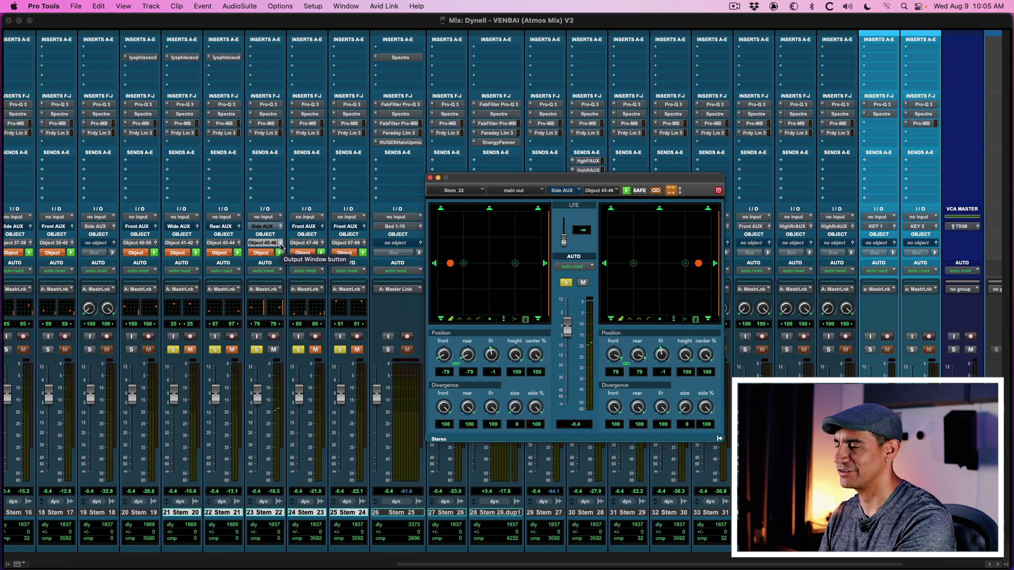
left_click(322, 244)
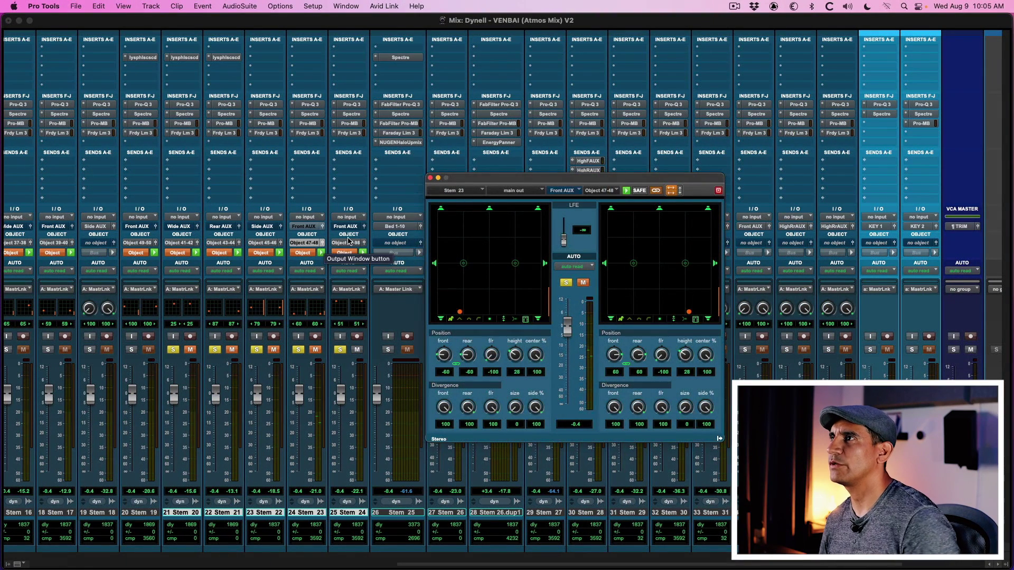
left_click(362, 243)
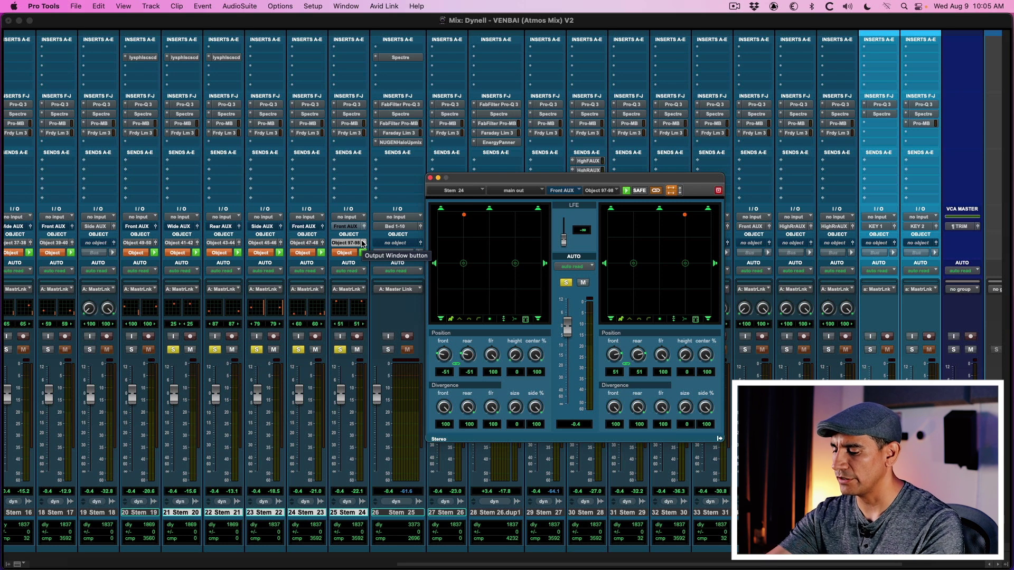
Step: Watch the playing objects in the Dolby Atmos Renderer's enlarged 3D room view, and restore the standard layout
scroll(362, 243, "right", 4)
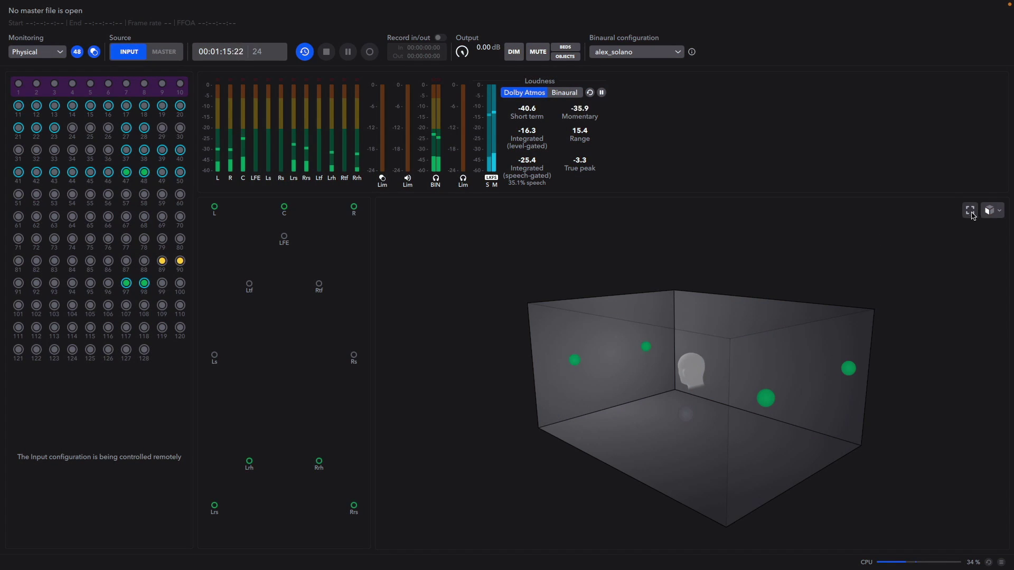
left_click(970, 211)
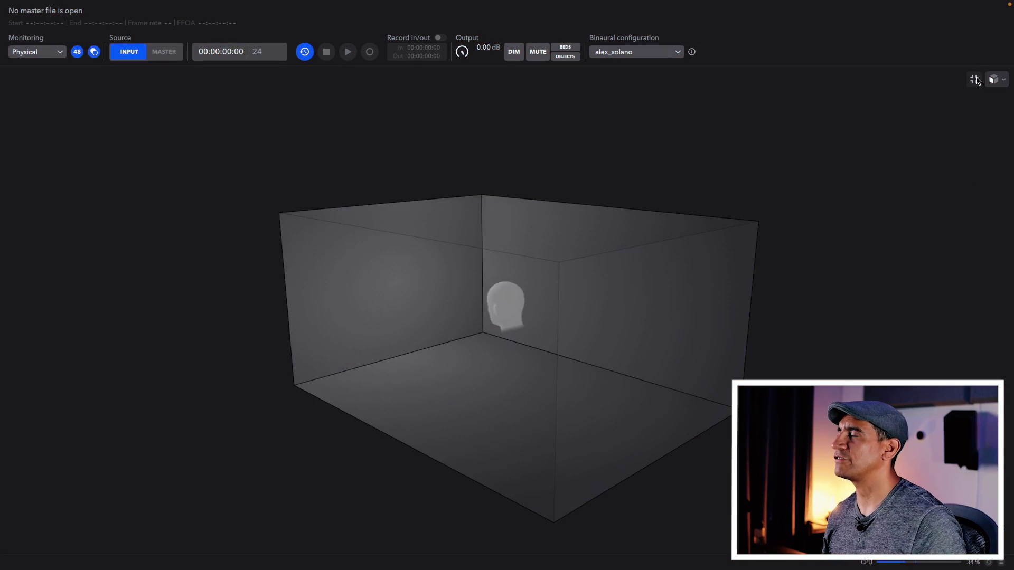
left_click(974, 80)
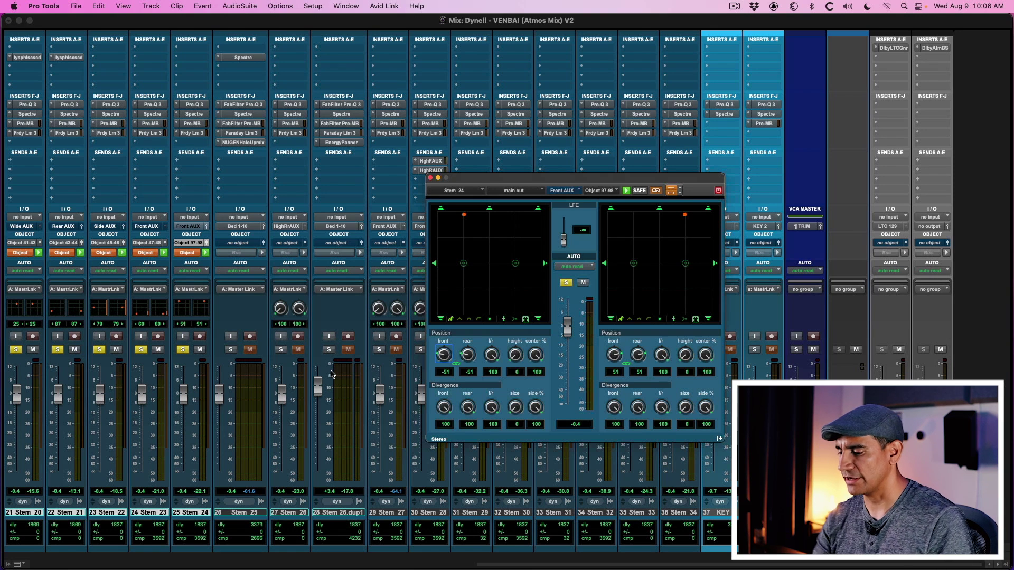
Step: Clear the solo on Stems 20 to 24 in Pro Tools, closing the panner and returning to the Edit window
key("shift+s")
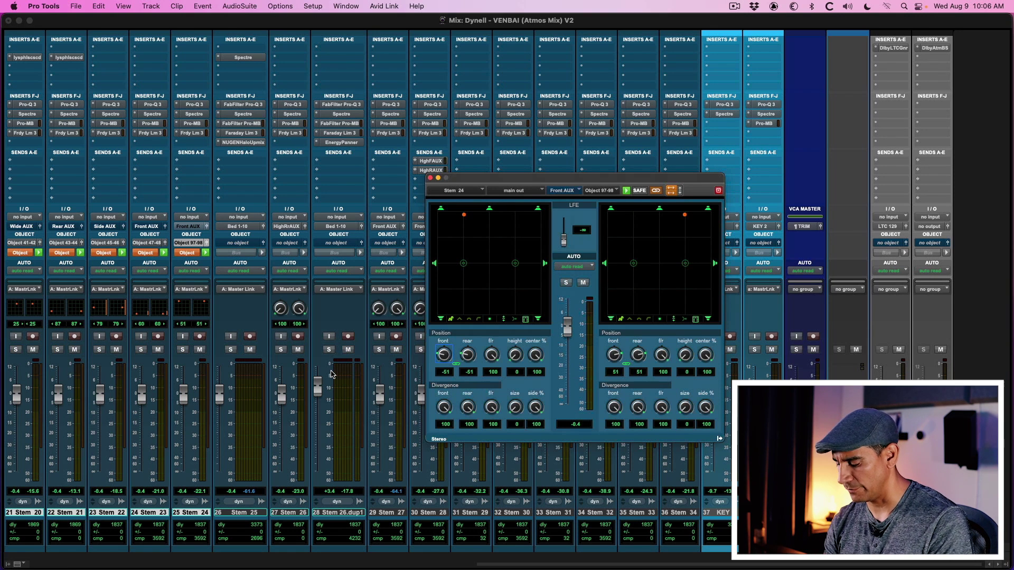
key("super+w")
key("super+equal")
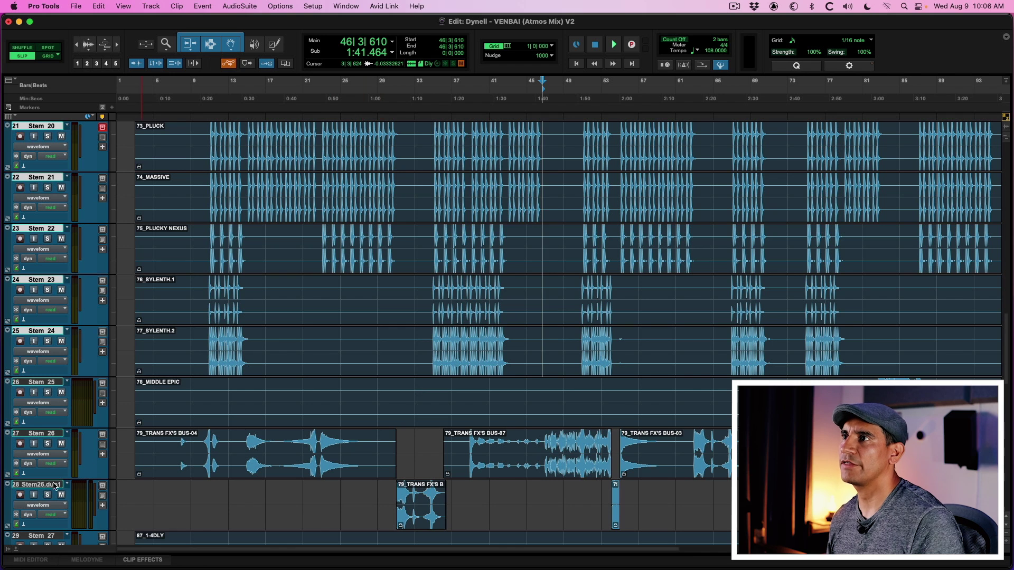
Step: Play the full mix from just after bar 10 and look through the tracks up to the guitar stems
left_click(200, 344)
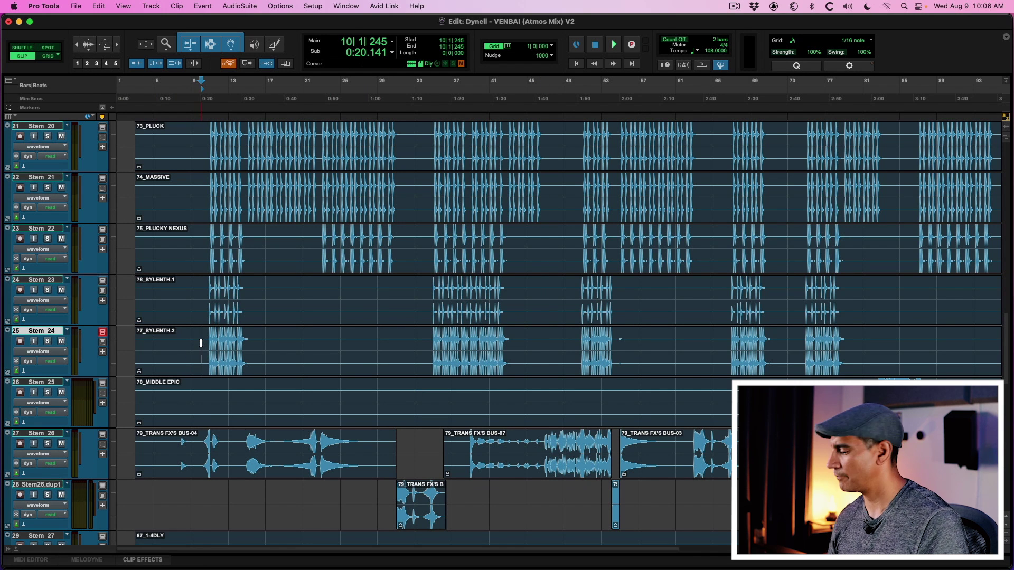
key("space")
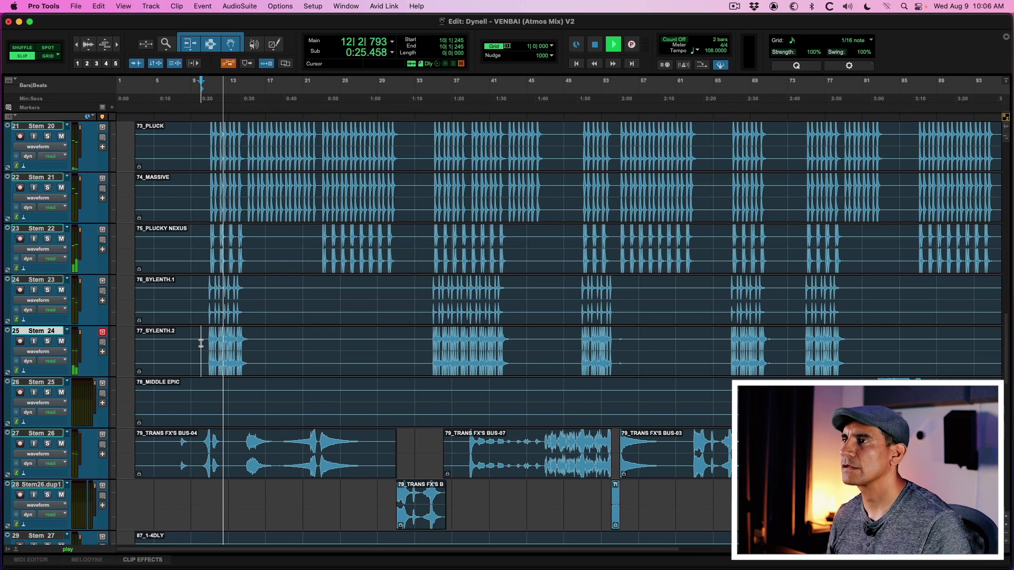
scroll(201, 343, "down", 10)
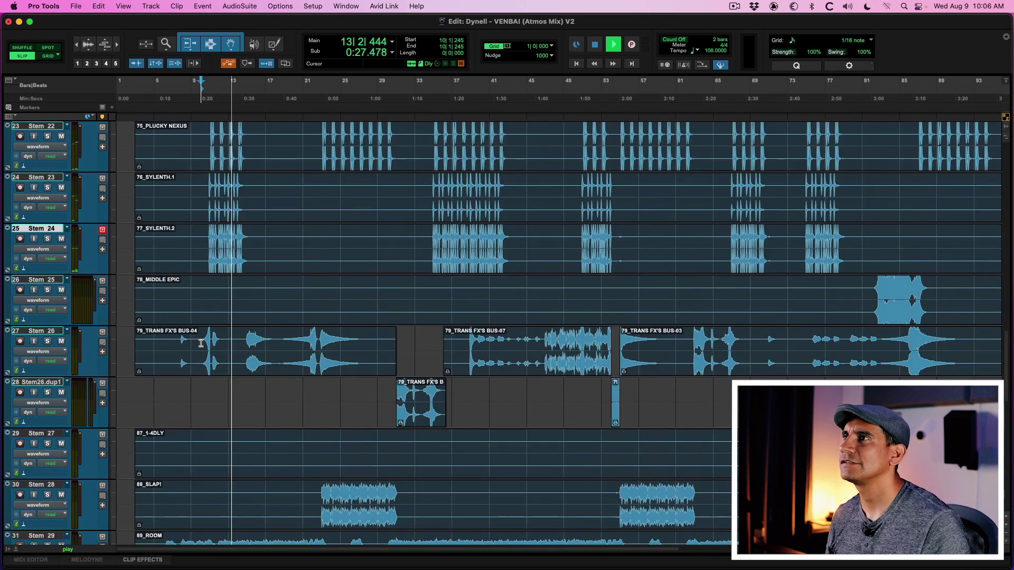
scroll(200, 344, "up", 15)
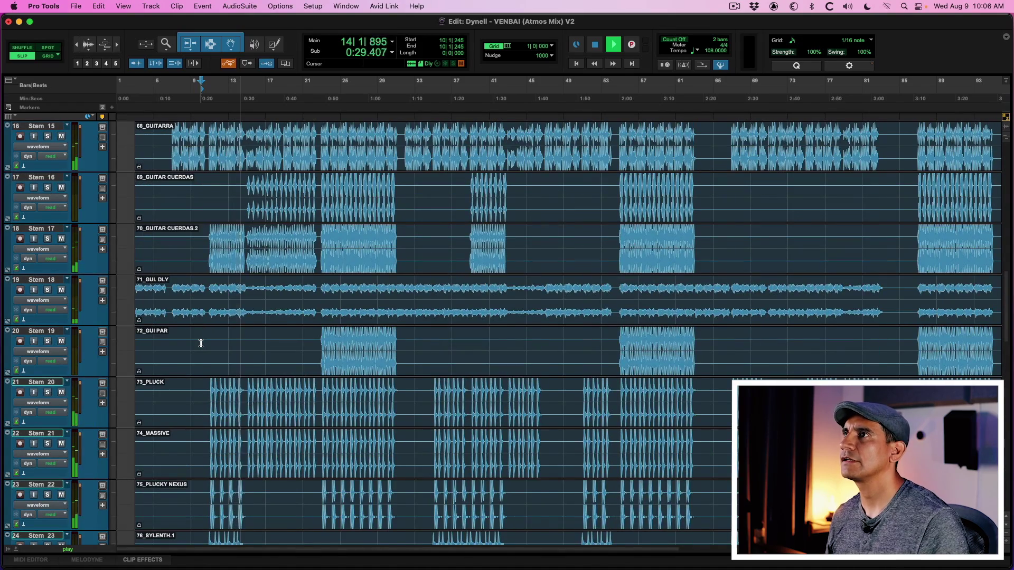
scroll(200, 343, "up", 1)
scroll(201, 343, "up", 3)
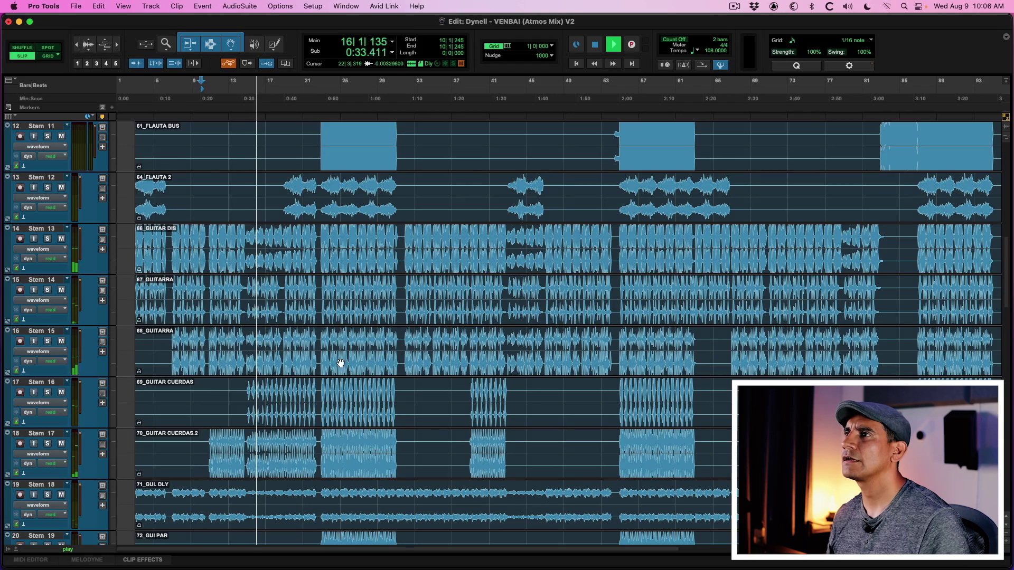
Step: Select about bars 15 to 31 on the soloed guitar Stems 13 to 17 and play them with the Dolby Atmos Renderer in view
left_click_drag(400, 434, 248, 262)
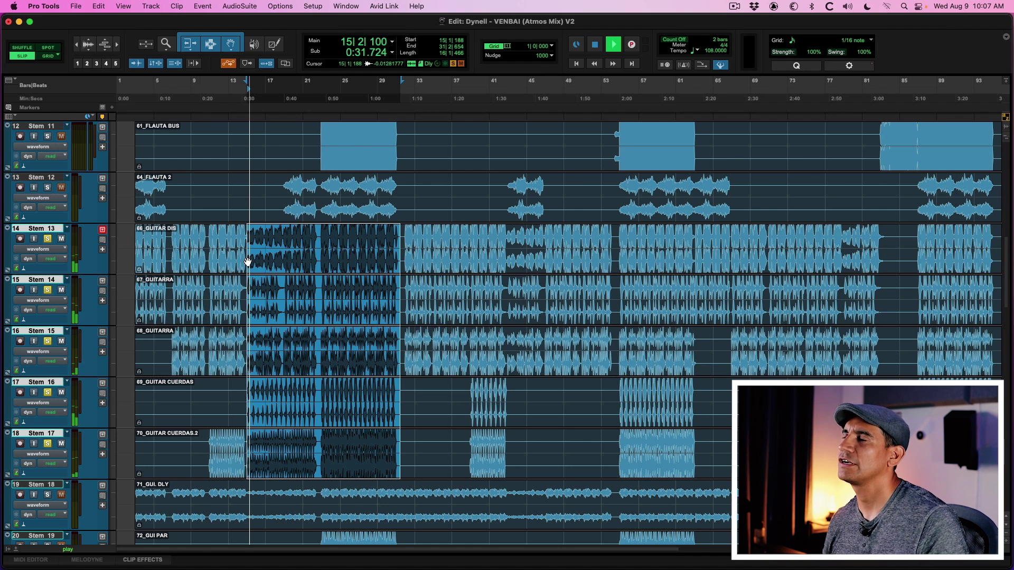
key("ctrl+Right")
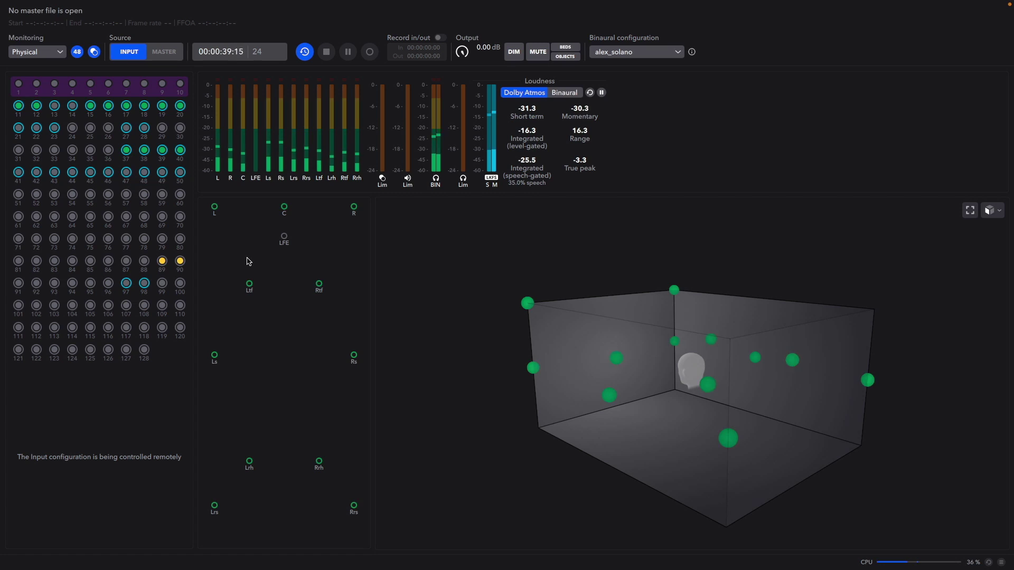
key("space")
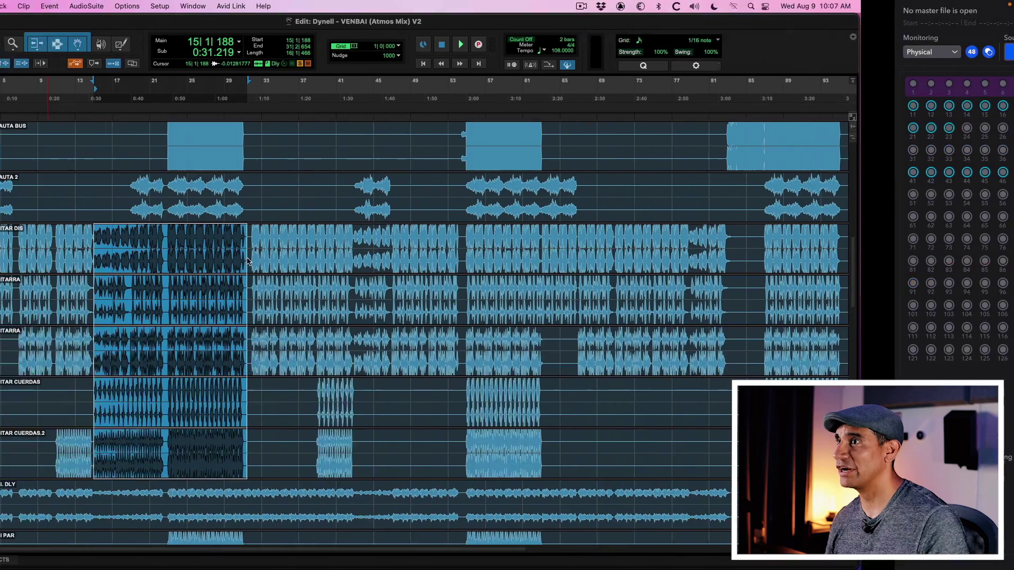
Step: Audition Stem 13 alone, viewing its placement in the Dolby Atmos Renderer, and check its HghFAUX send in the Pro Tools mixer
key("super+equal")
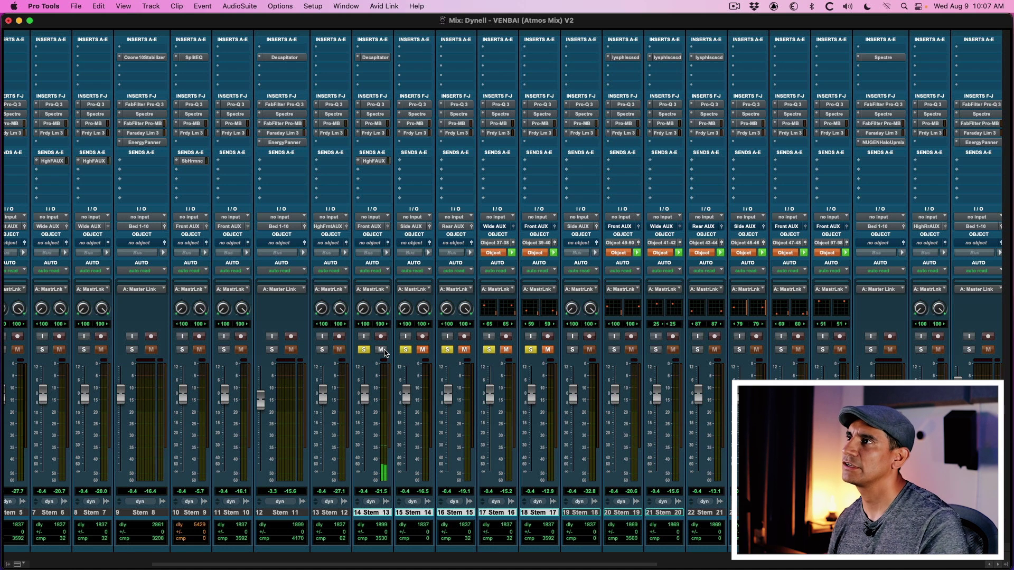
key("super+Tab")
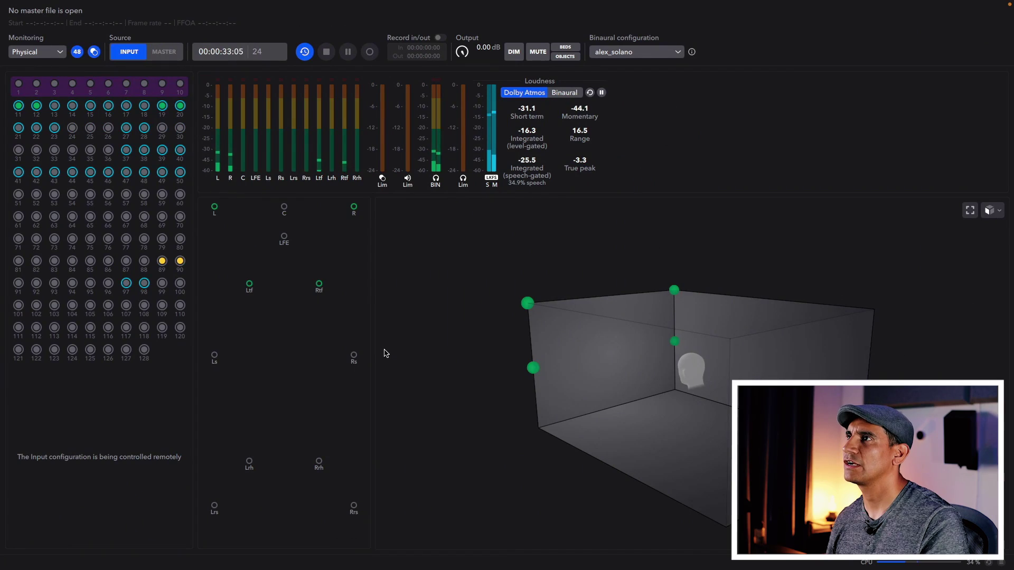
key("super+Tab")
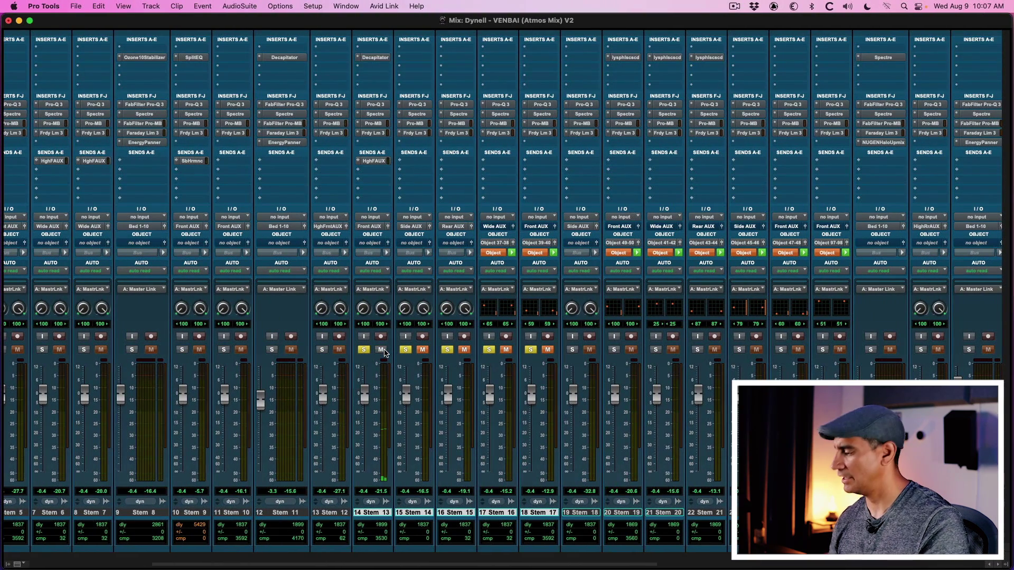
left_click(378, 162)
left_click(378, 164)
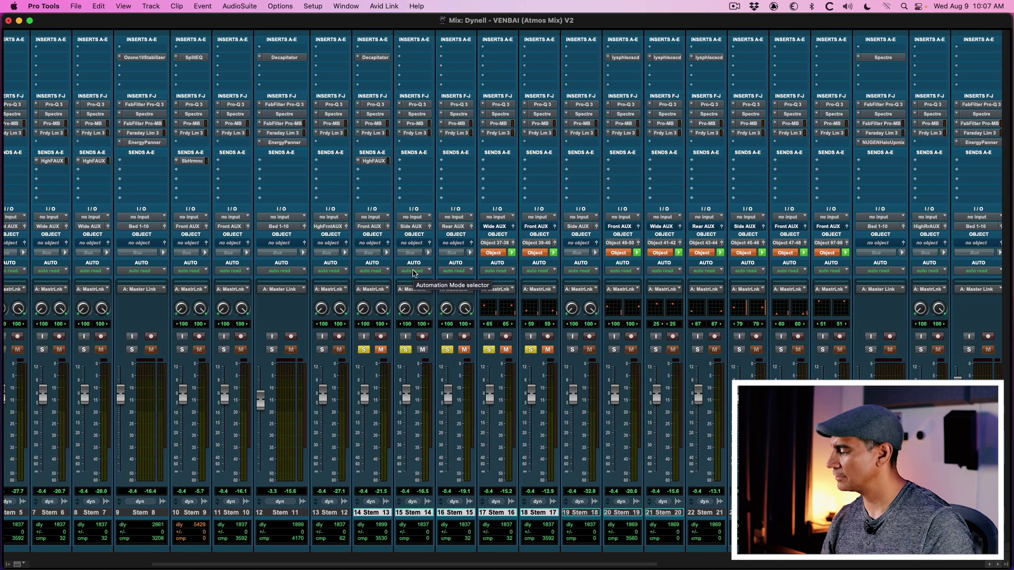
Step: Audition Stems 14 and 15 individually and check their side and rear placement in the Dolby Atmos Renderer
key("ctrl+Right")
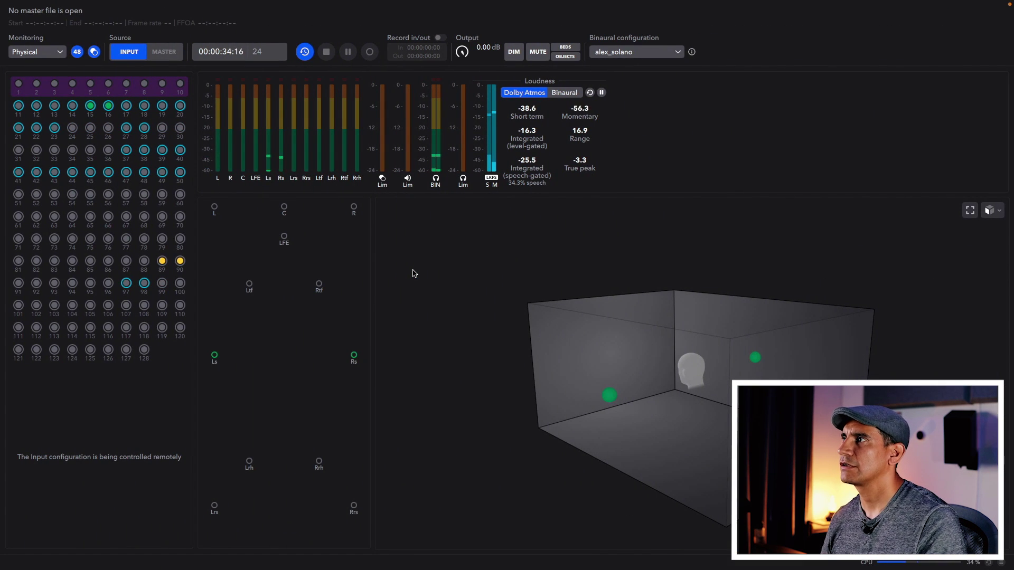
key("ctrl+Left")
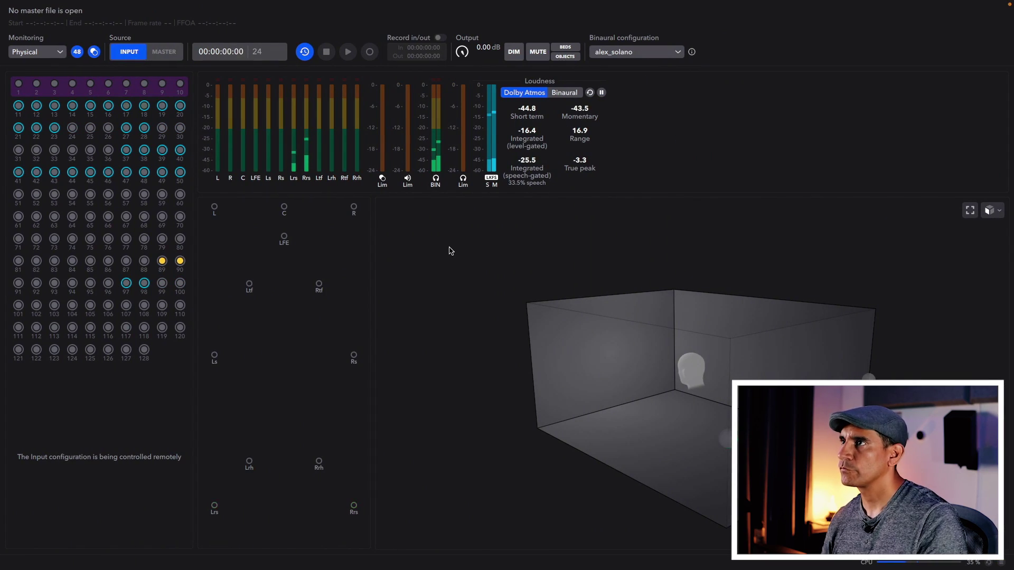
key("ctrl+Left")
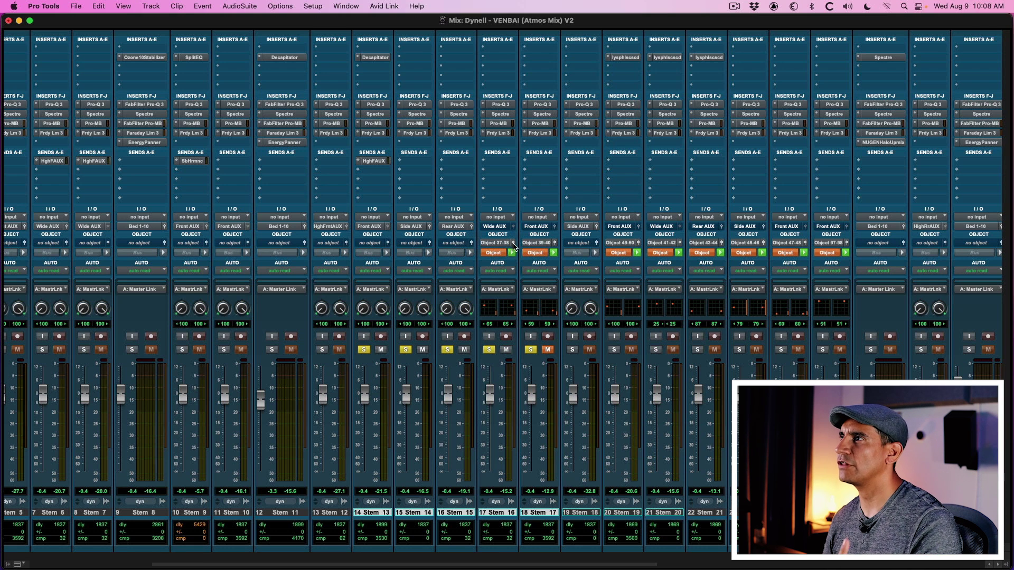
Step: Inspect the object panner of Stem 16 and play it to view its position in the Dolby Atmos Renderer
left_click(512, 244)
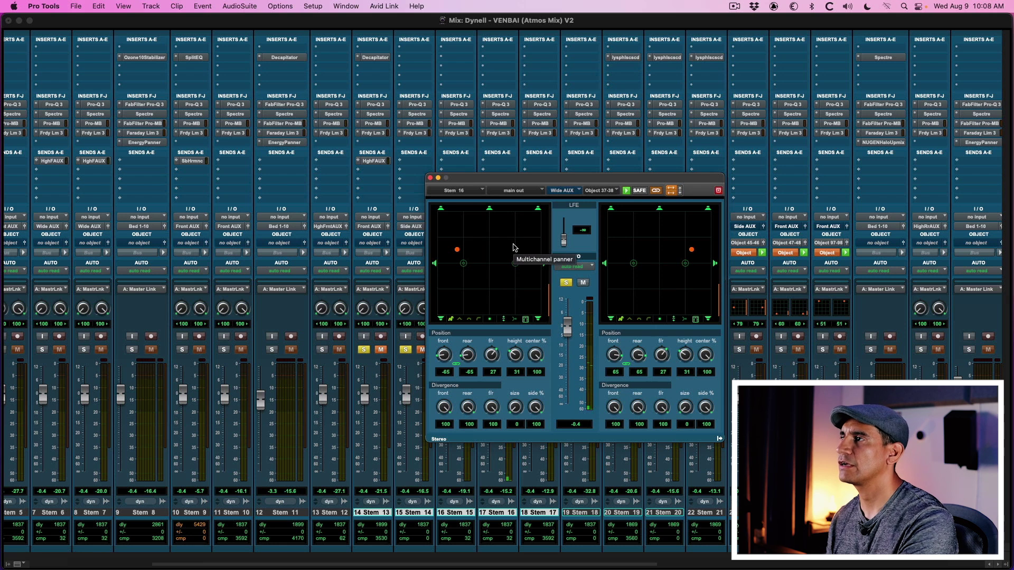
key("ctrl+Right")
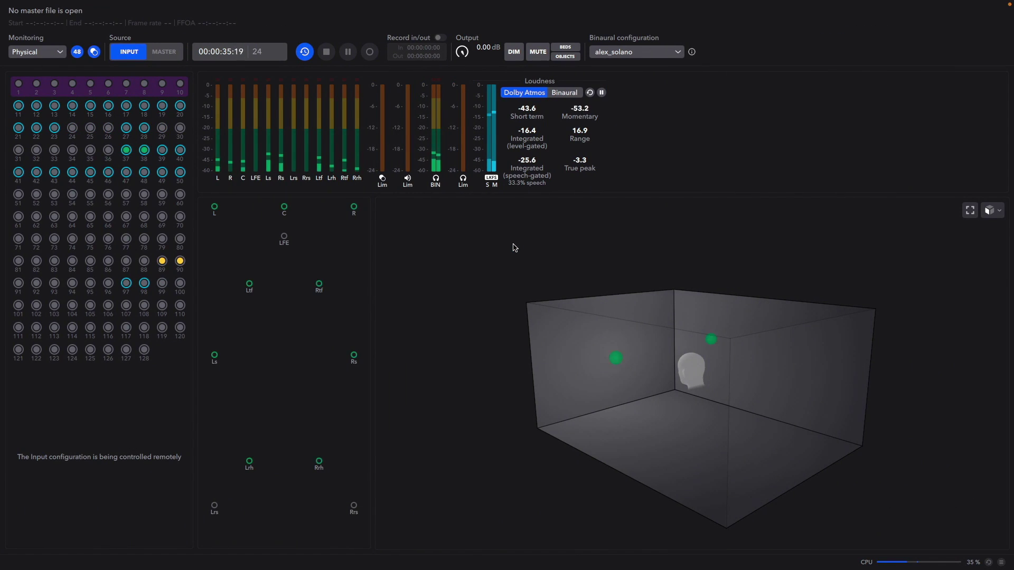
key("space")
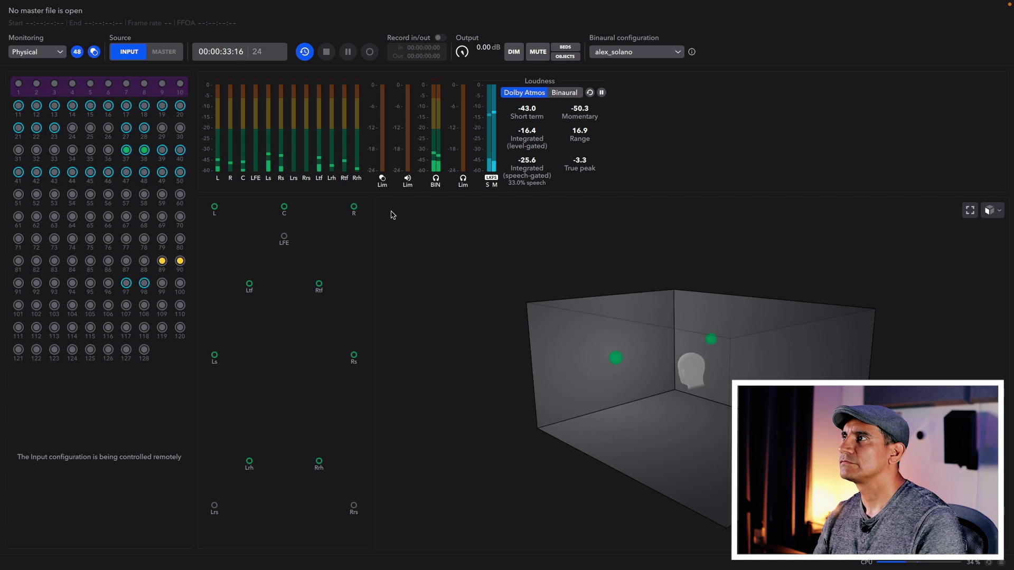
key("space")
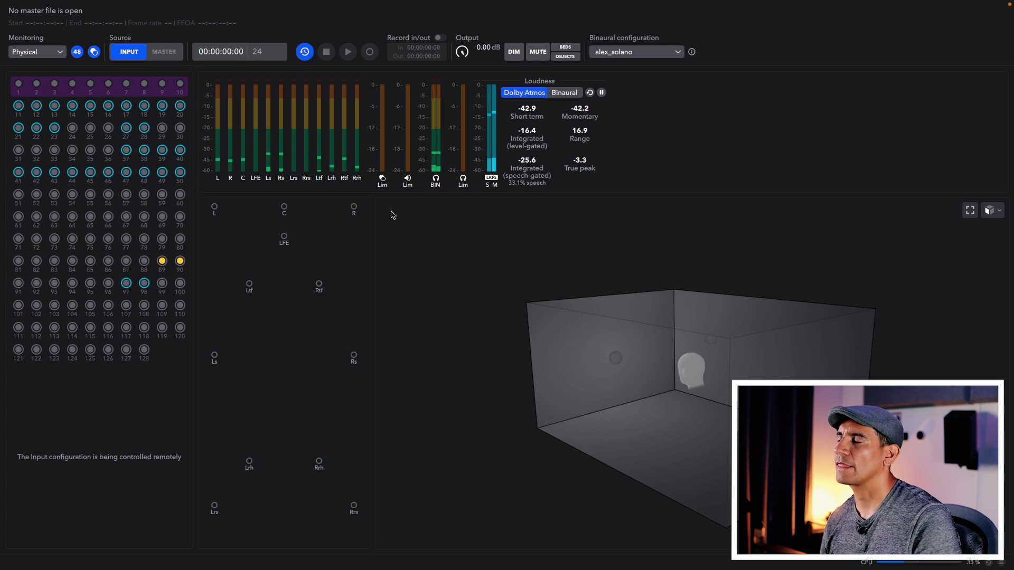
Step: Open the object panner of Stem 17 in Pro Tools and play the stem to view its position in the Dolby Atmos Renderer
key("ctrl+Left")
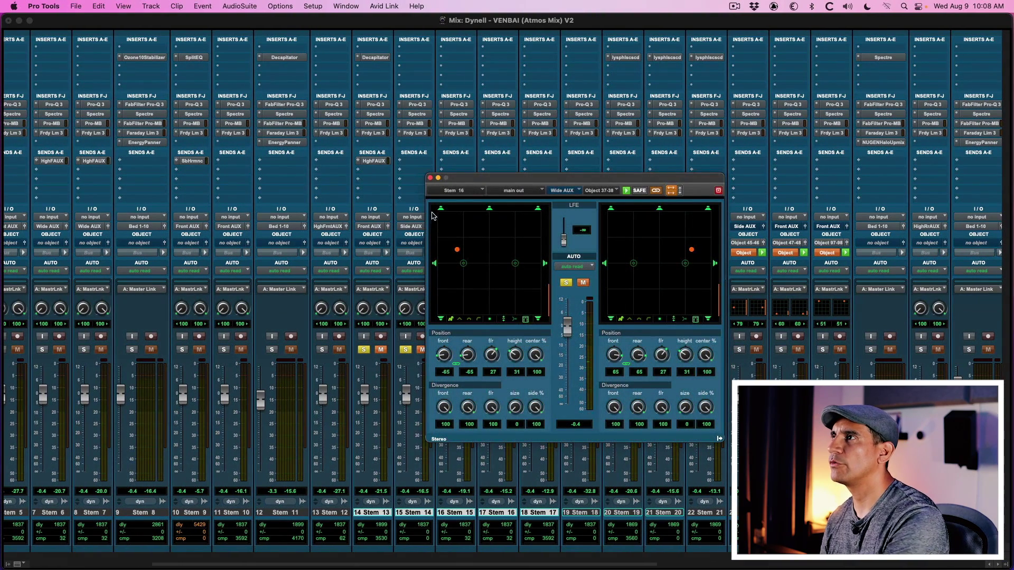
left_click_drag(456, 178, 568, 185)
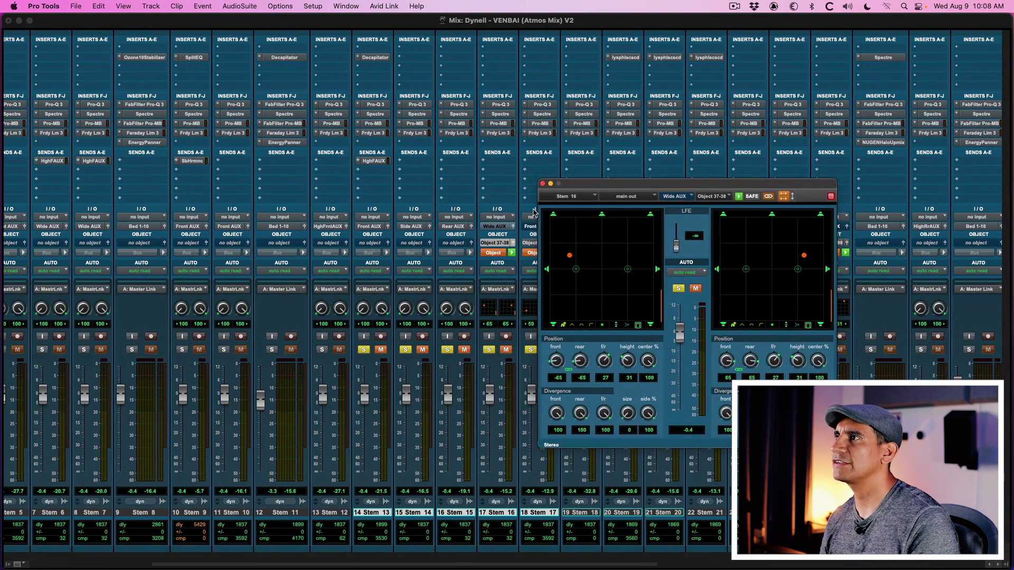
left_click_drag(570, 186, 380, 153)
left_click(555, 242)
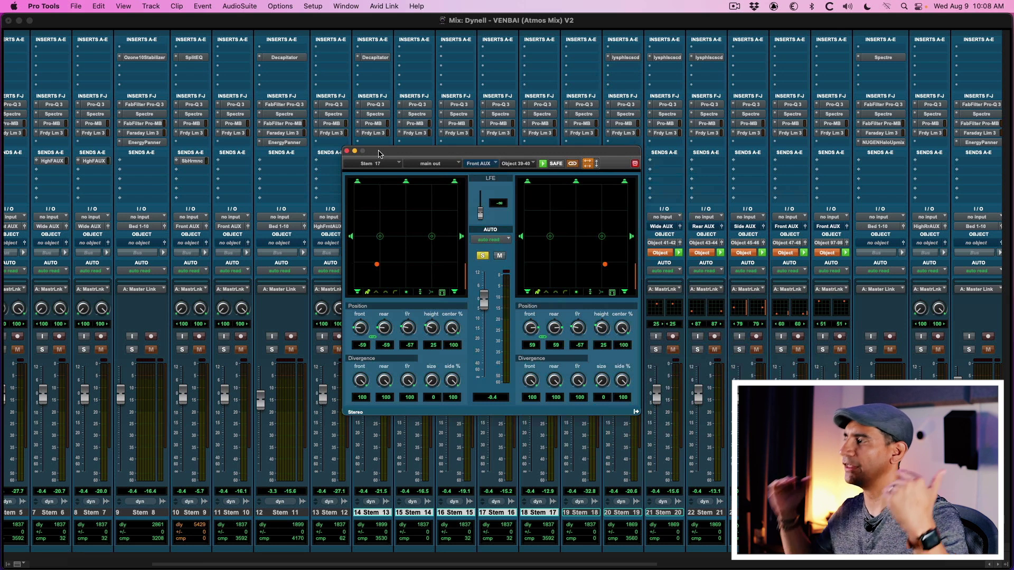
key("ctrl+Right")
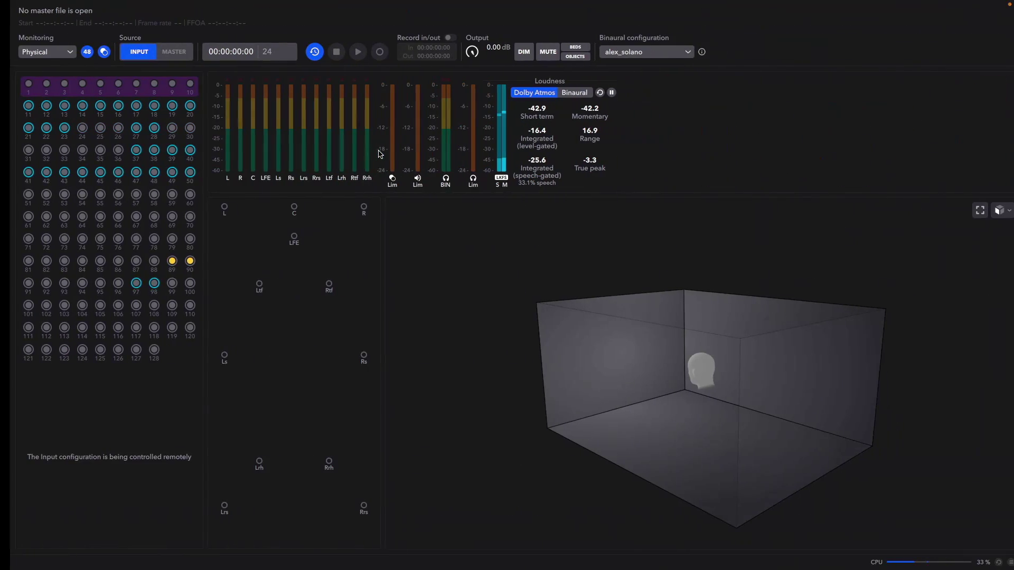
key("space")
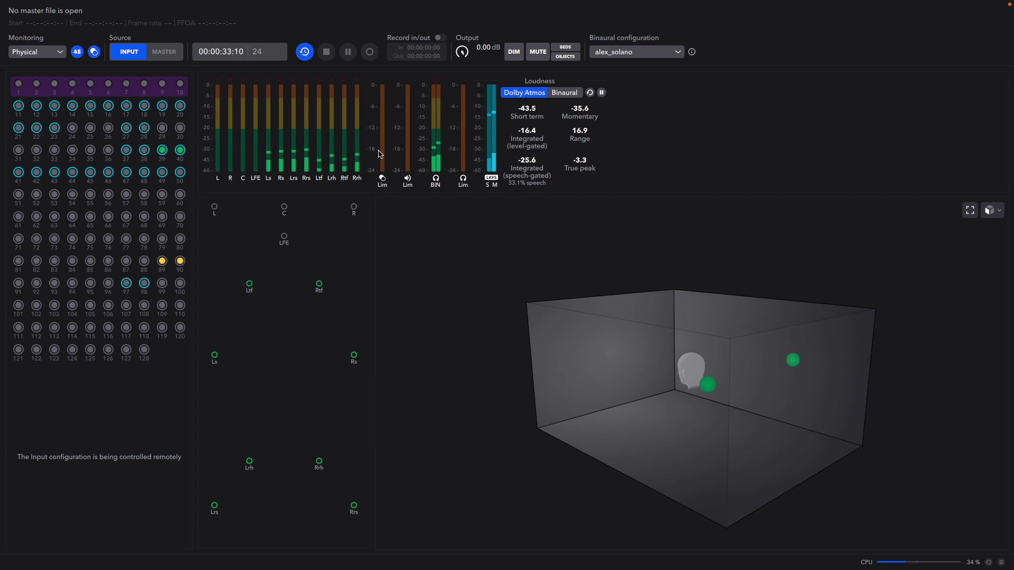
key("space")
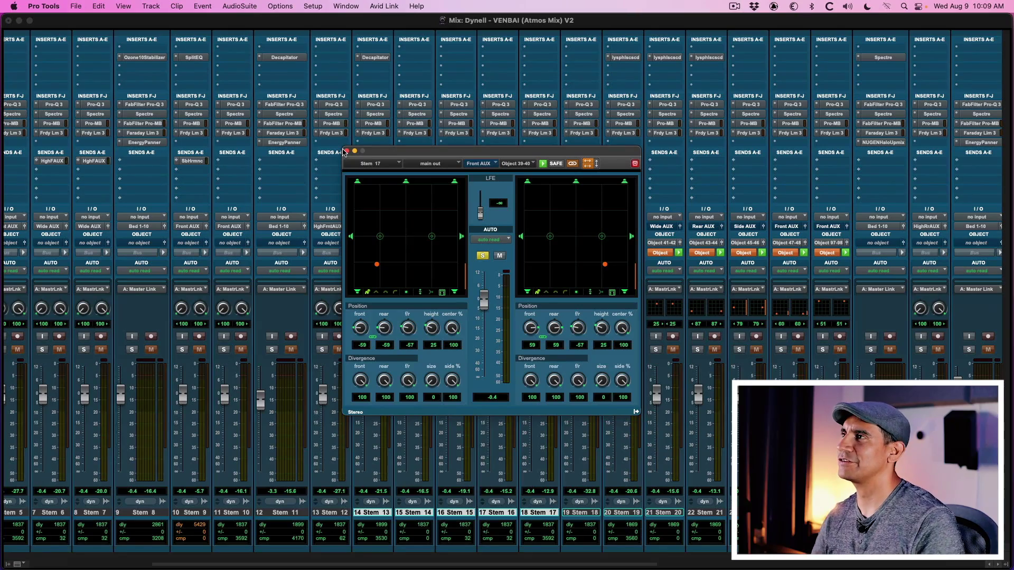
Step: View the soloed guitar Stems 13 to 17 playing together in the Dolby Atmos Renderer, with its 3D room view enlarged
key("ctrl+Right")
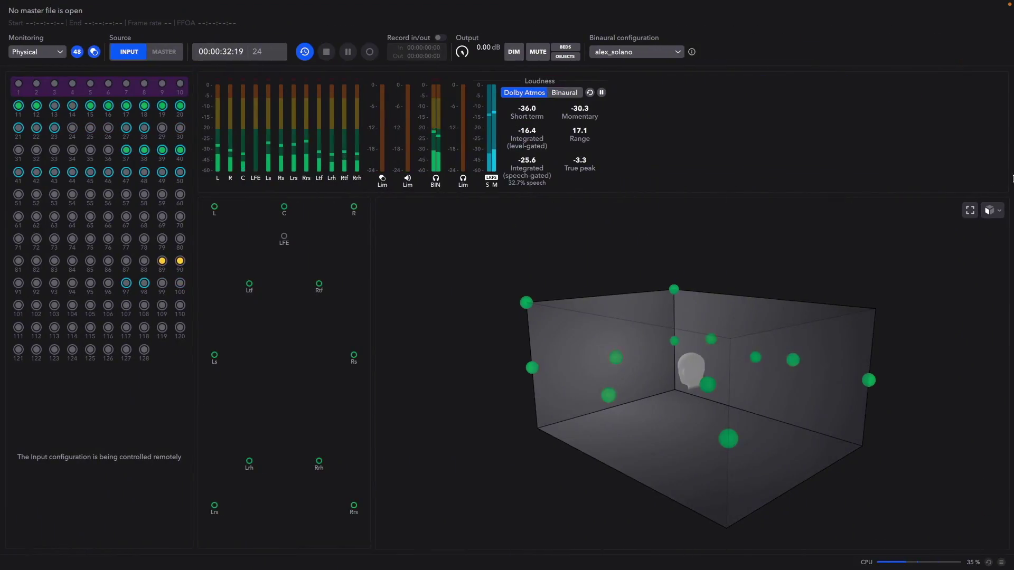
left_click(970, 210)
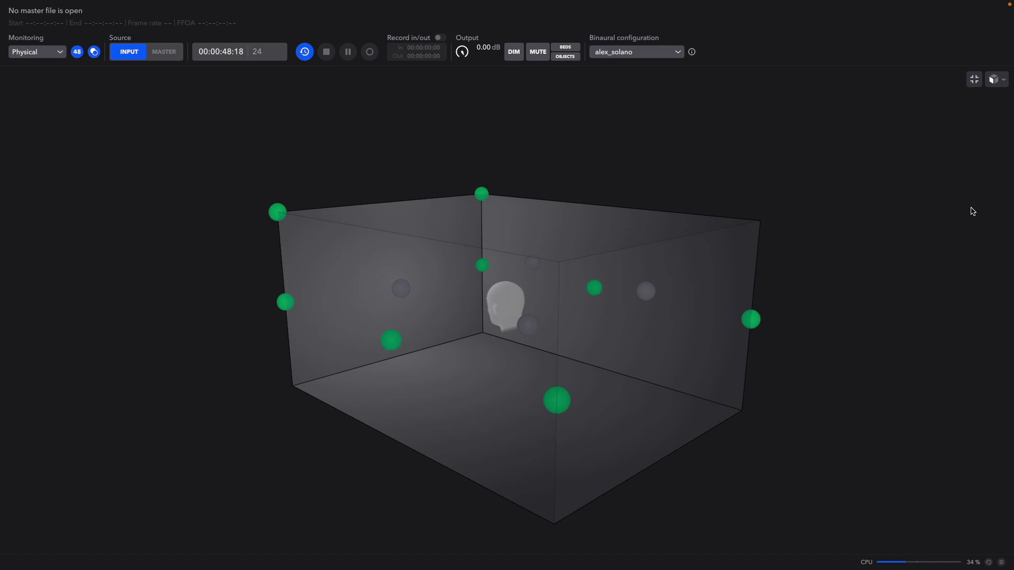
Step: Close the Stem 17 panner, unsolo Stems 13 to 17 in Pro Tools, and play the full mix with the Dolby Atmos Renderer in view
key("ctrl+Left")
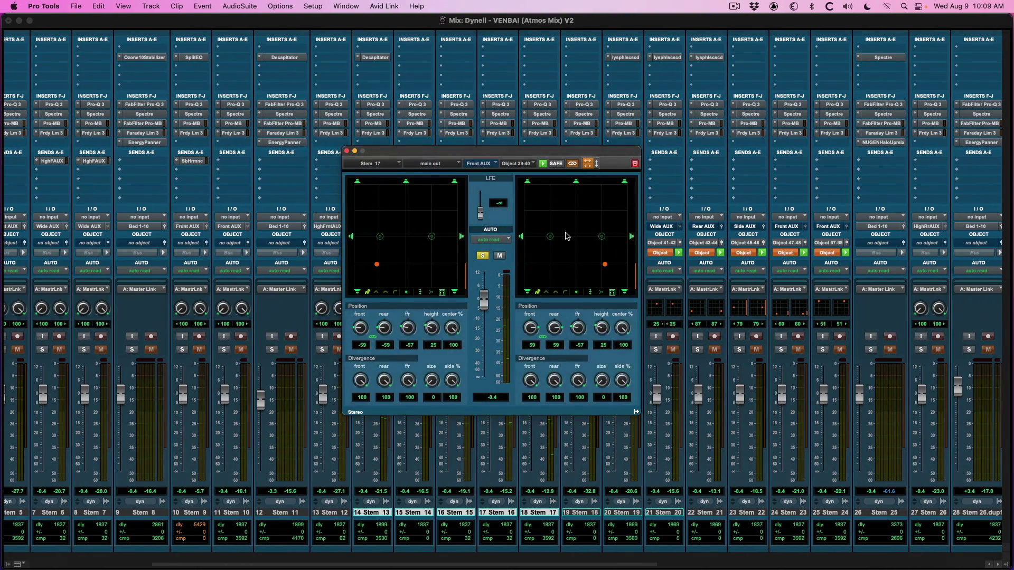
key("super+w")
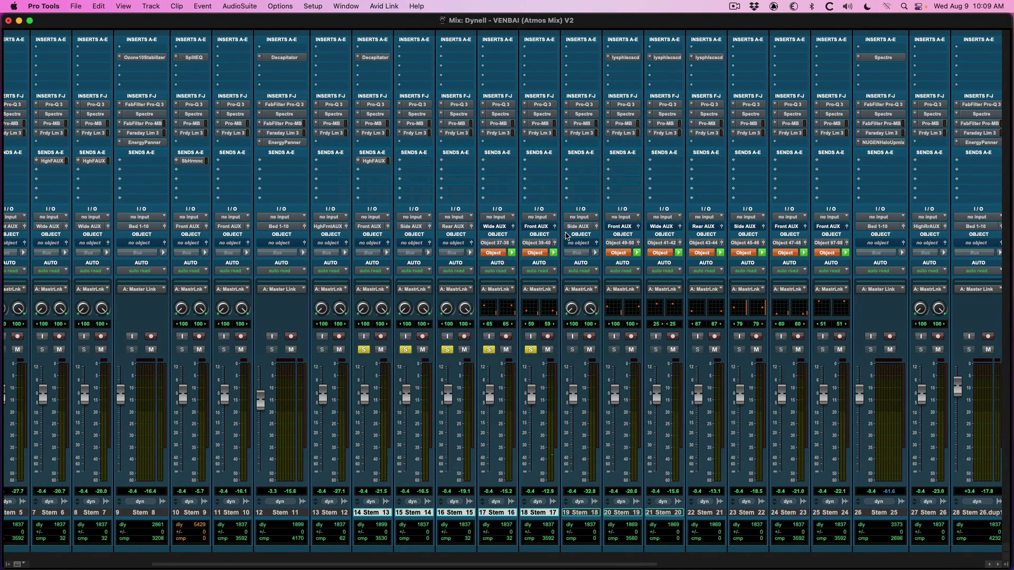
key("shift+s")
key("space")
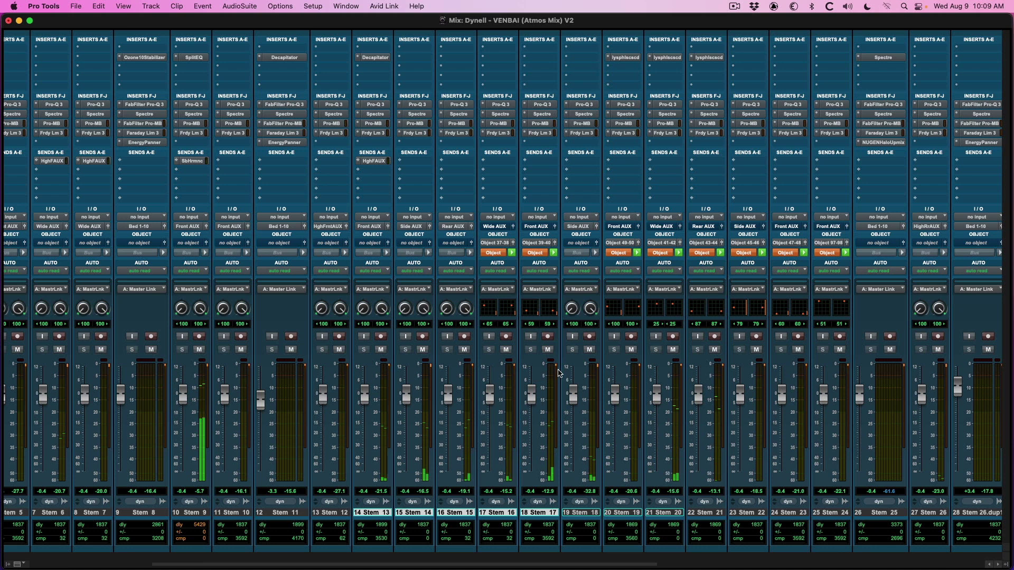
key("super+Tab")
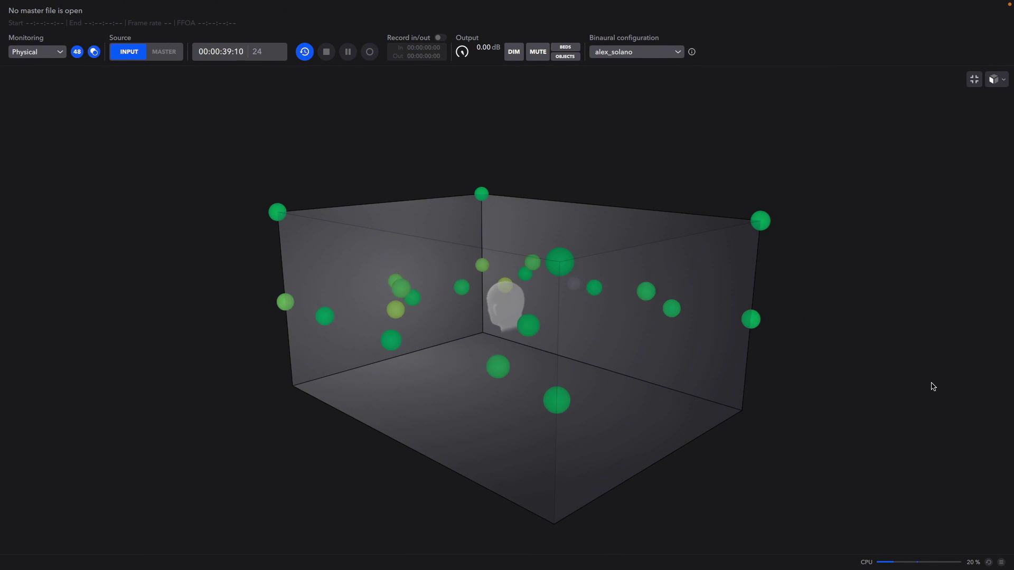